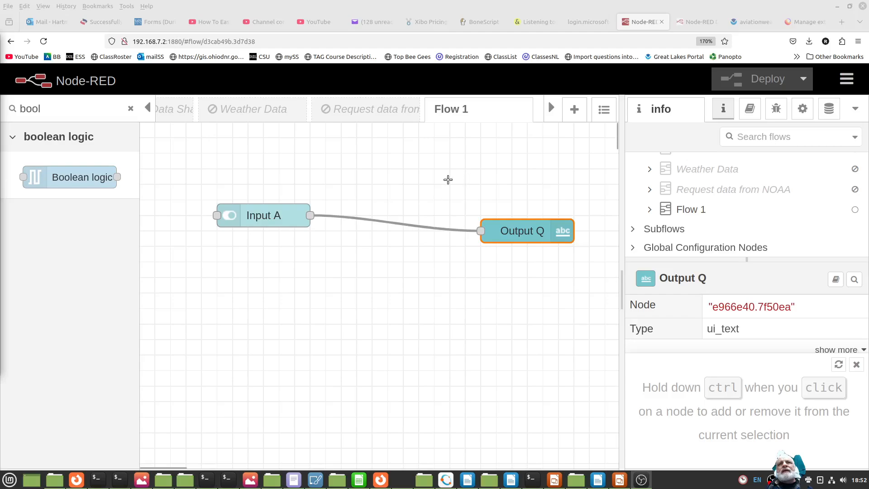
Switch to the Boolean Tab dashboard and test Output Q by toggling Input A on and off twice
click(691, 19)
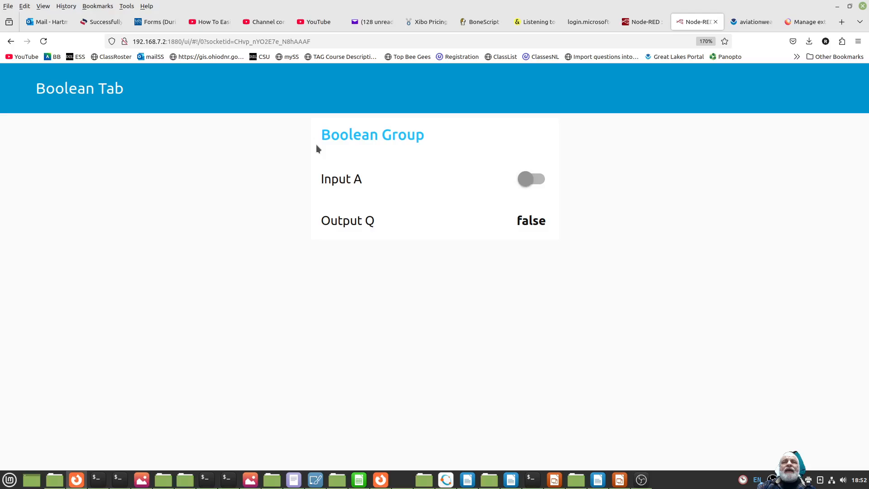
click(528, 181)
click(537, 180)
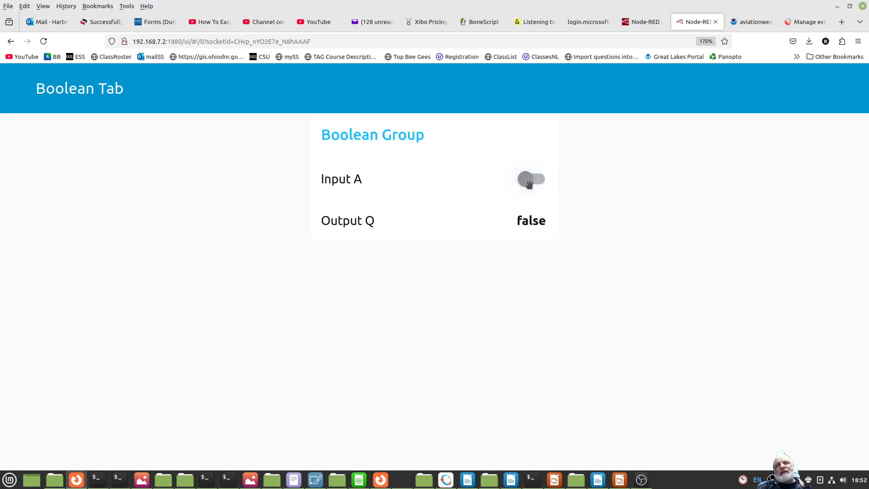
click(531, 181)
click(530, 181)
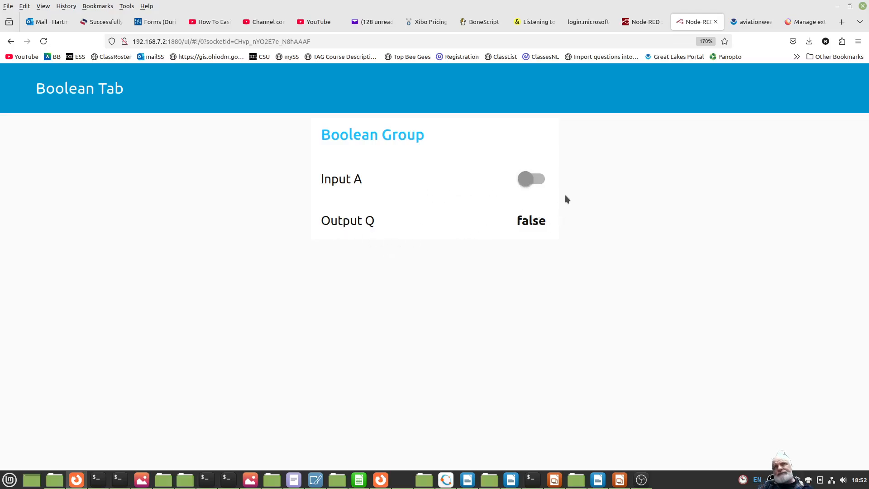
Return to the flow editor and review the Input A switch's payload and topic settings without changing them
click(650, 22)
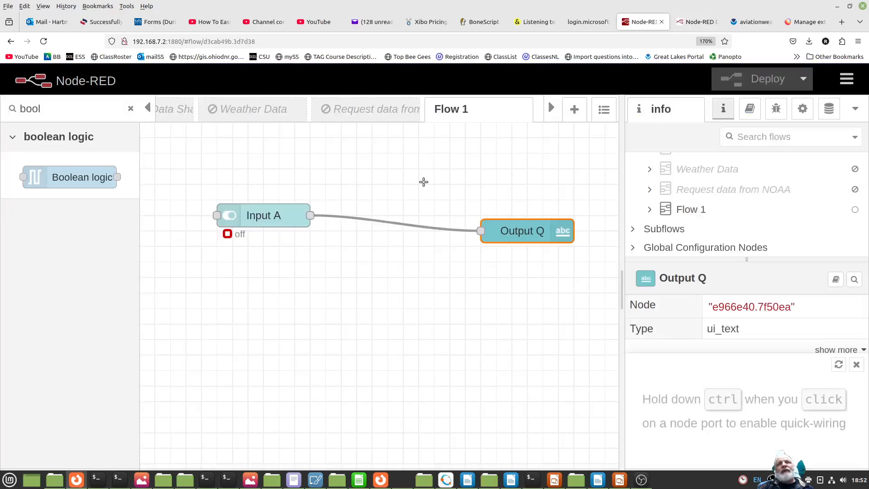
double_click(275, 216)
scroll(493, 346, down, 3)
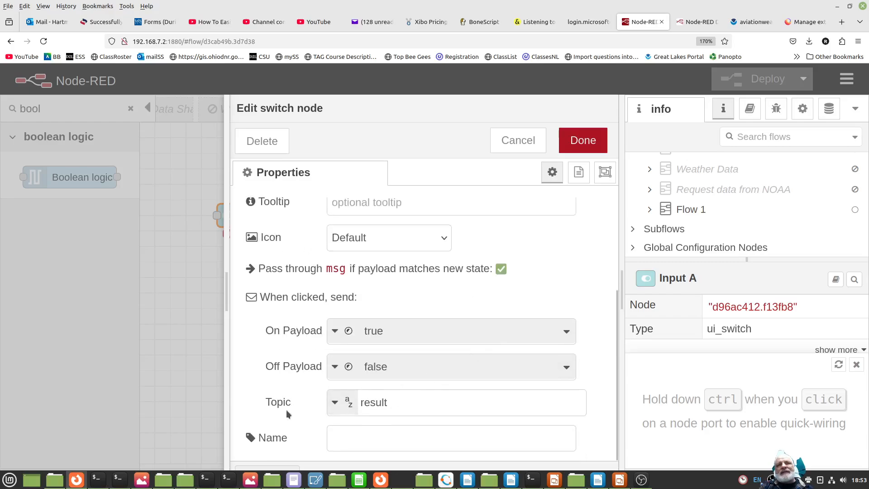
drag(401, 402, 356, 401)
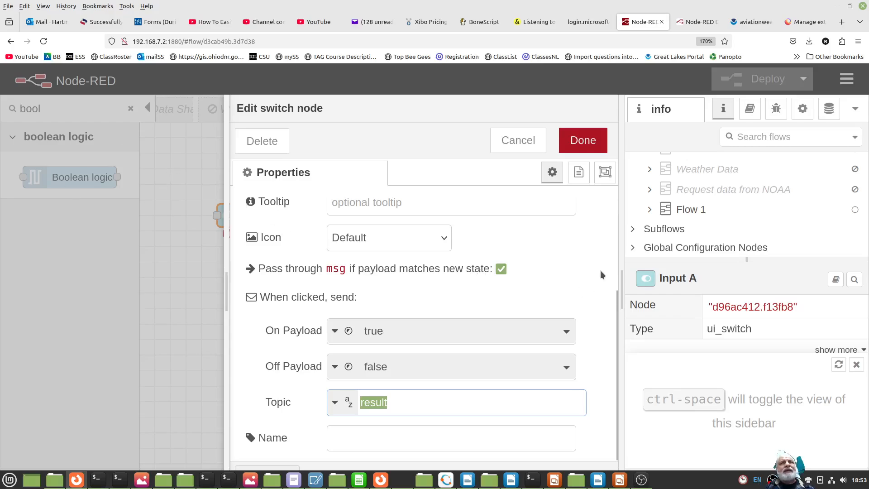
click(533, 140)
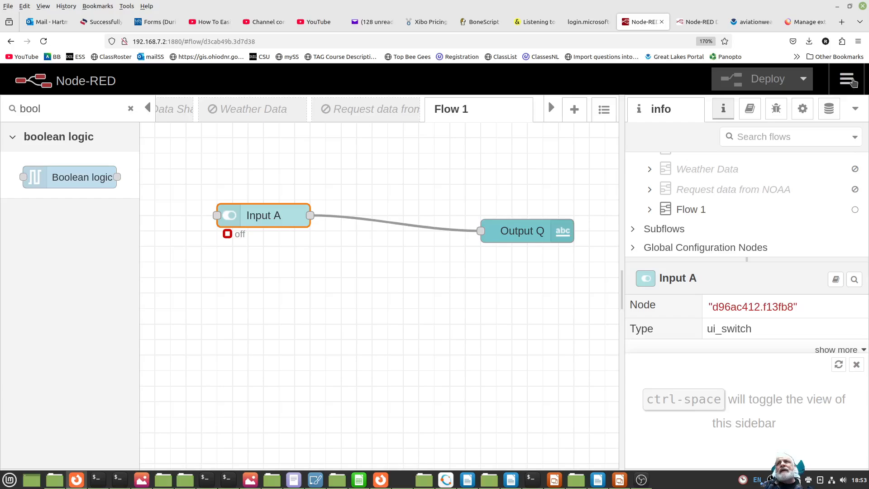
Check the palette manager's installed nodes for the boolean logic package by filtering for "boole"
click(852, 83)
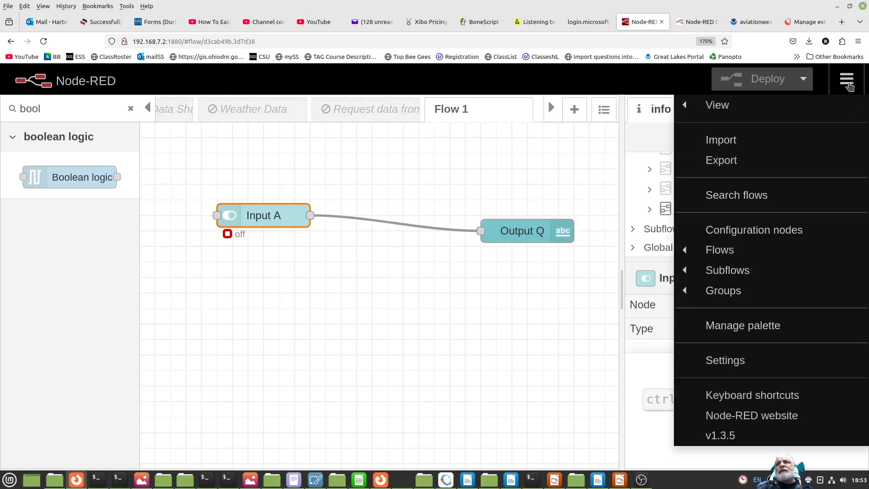
click(843, 79)
click(845, 79)
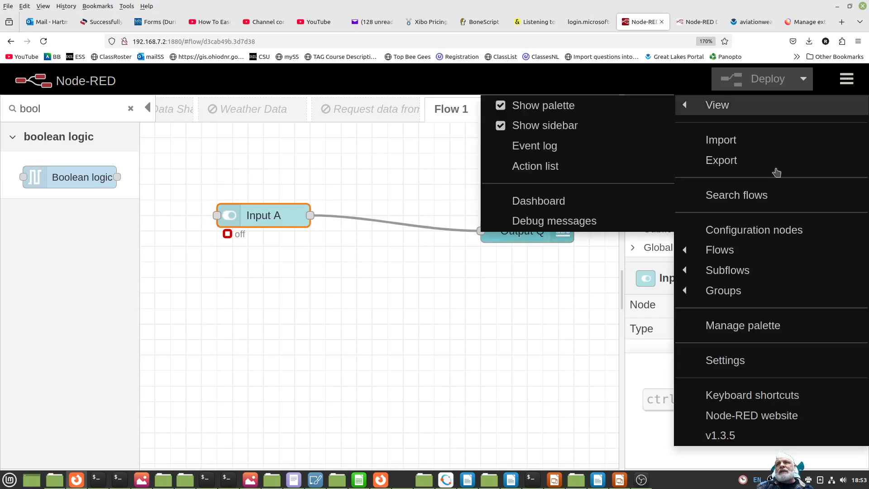
click(726, 326)
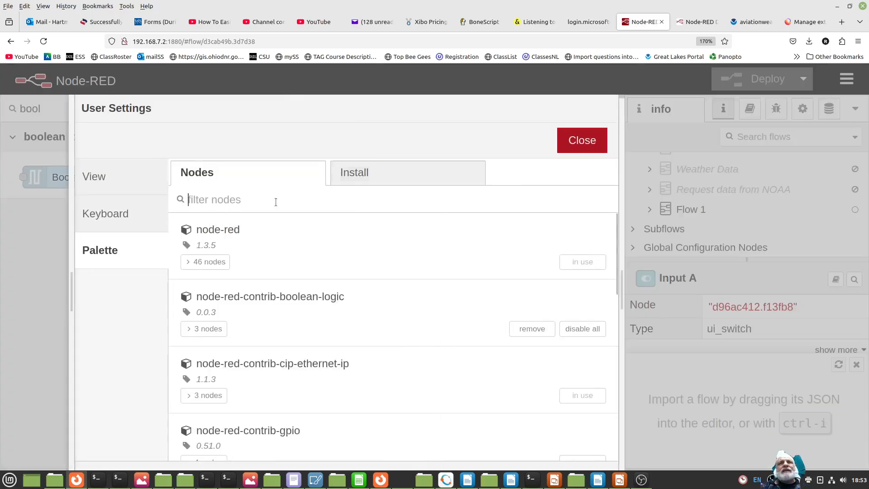
click(260, 200)
text(boole)
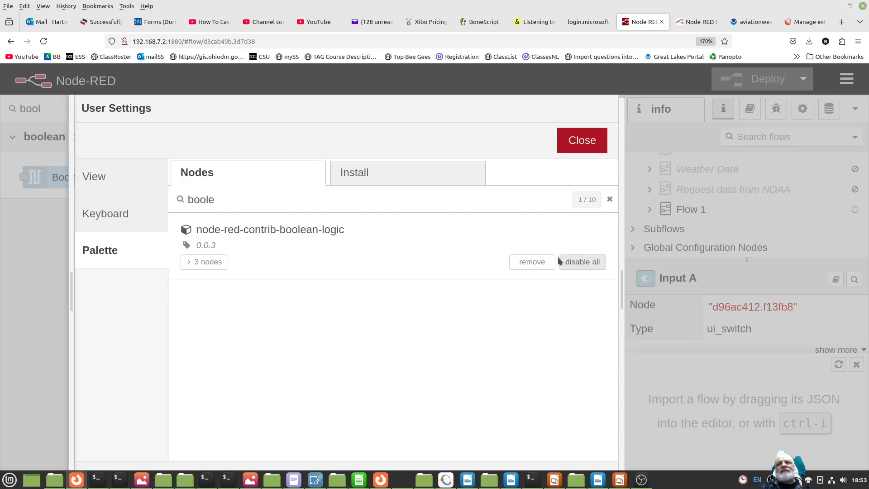
click(573, 142)
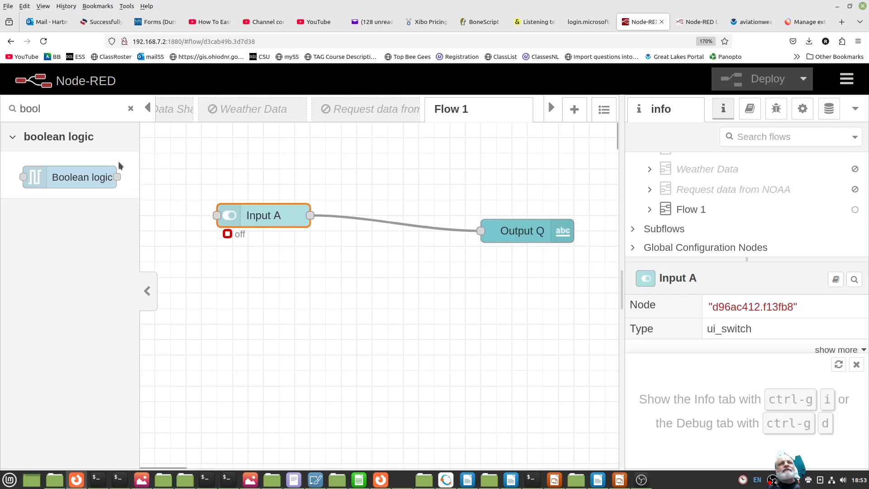
Find the Boolean logic node by filtering the palette for "bool" and insert it into the wire between Input A and Output Q
double_click(47, 112)
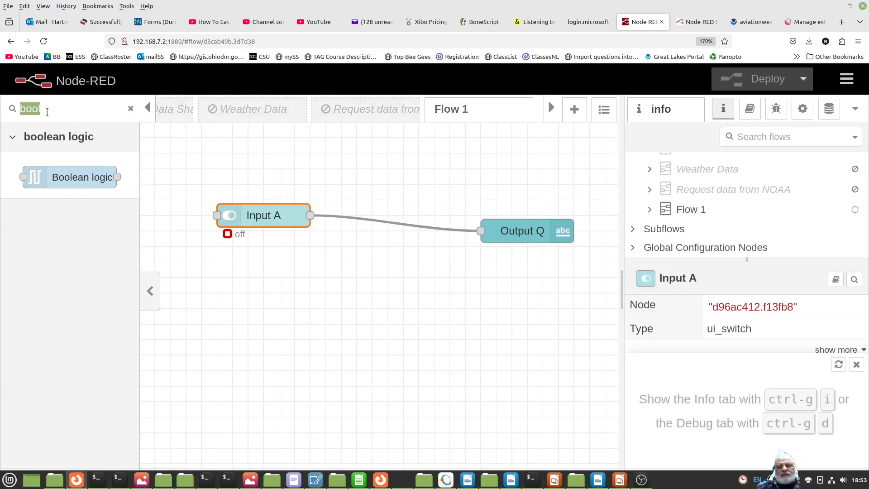
key(BackSpace)
text(boo)
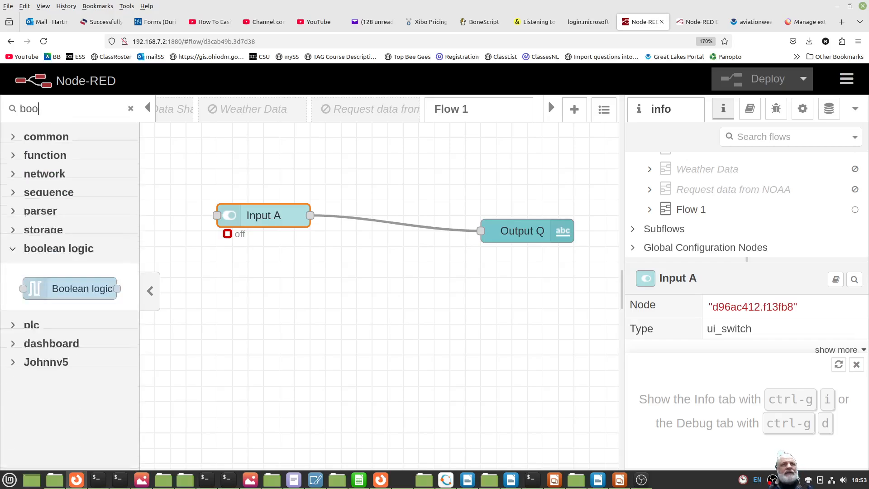
text(l)
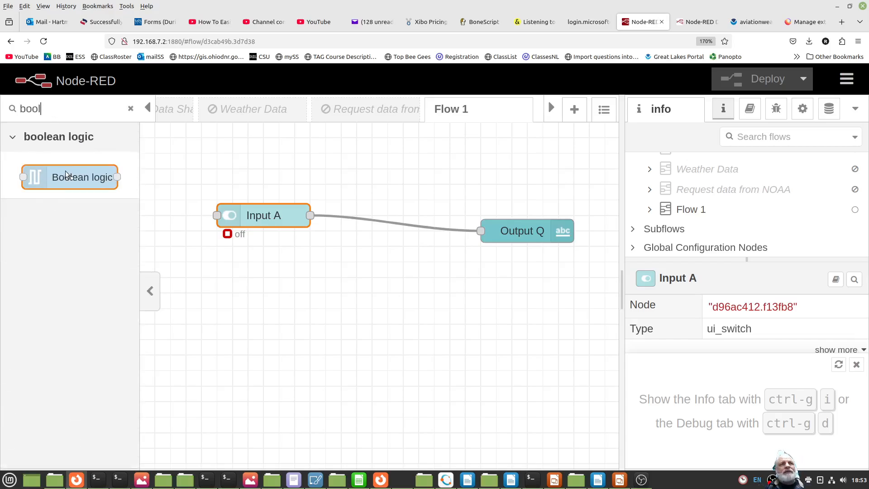
drag(65, 171, 406, 232)
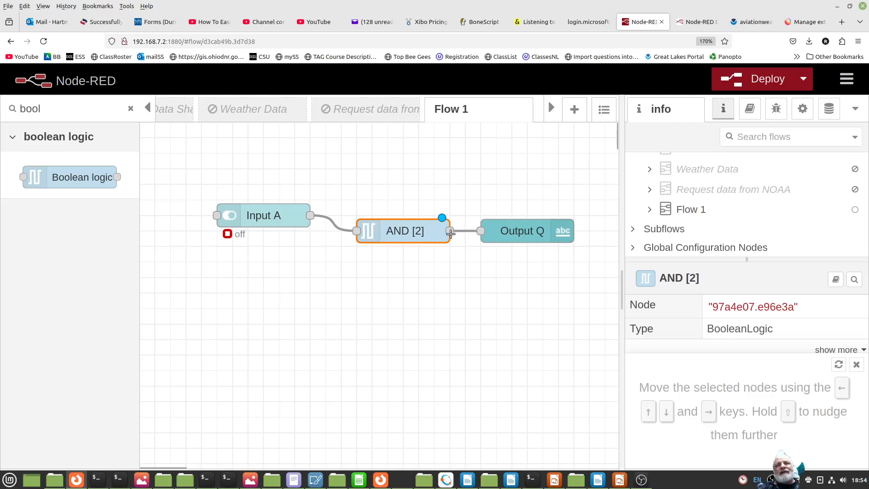
Move Output Q slightly farther from the AND [2] node, keeping the AND node at its original position
drag(501, 228, 516, 229)
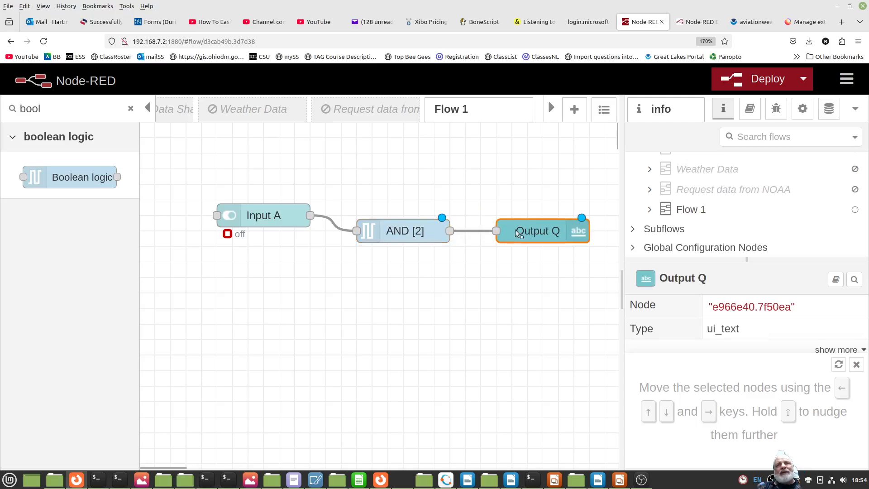
drag(382, 235, 383, 219)
key(ctrl+z)
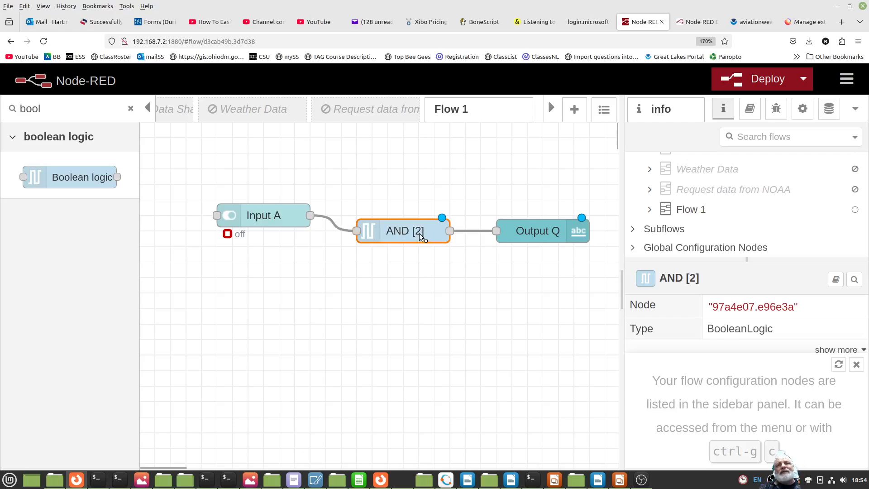
Set the Input A switch's topic to inputA and save the node's settings
double_click(271, 217)
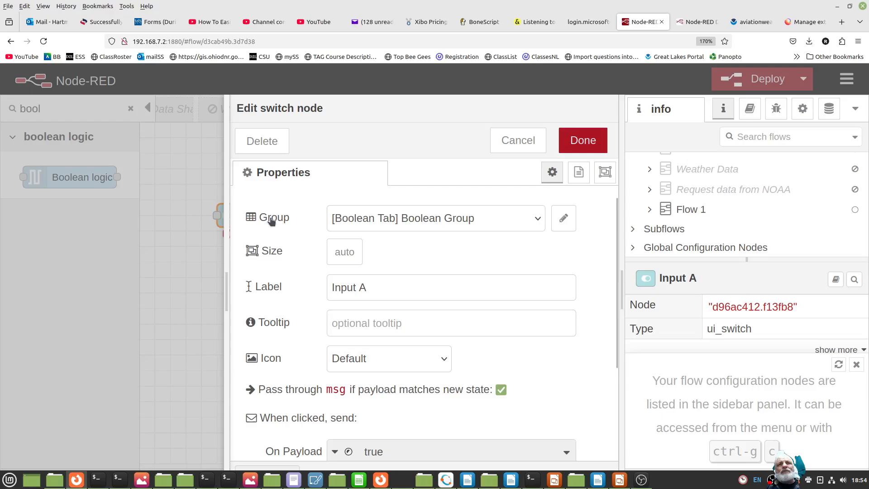
scroll(545, 385, down, 3)
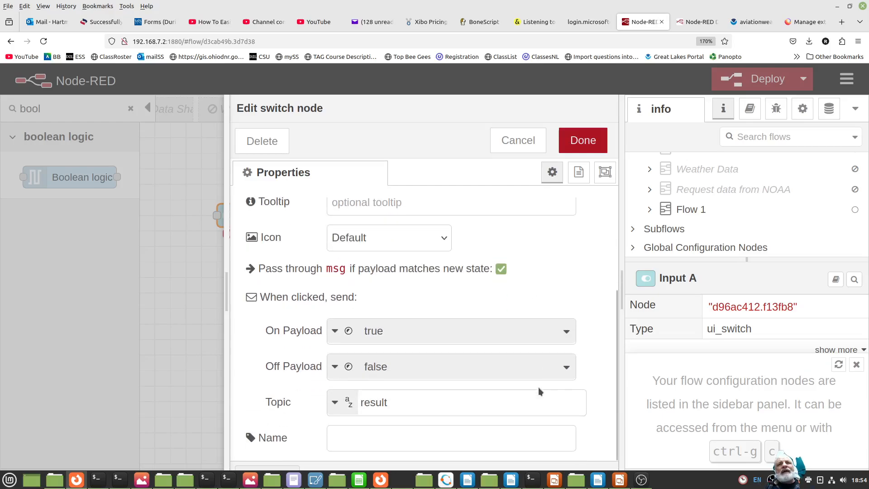
drag(389, 402, 355, 400)
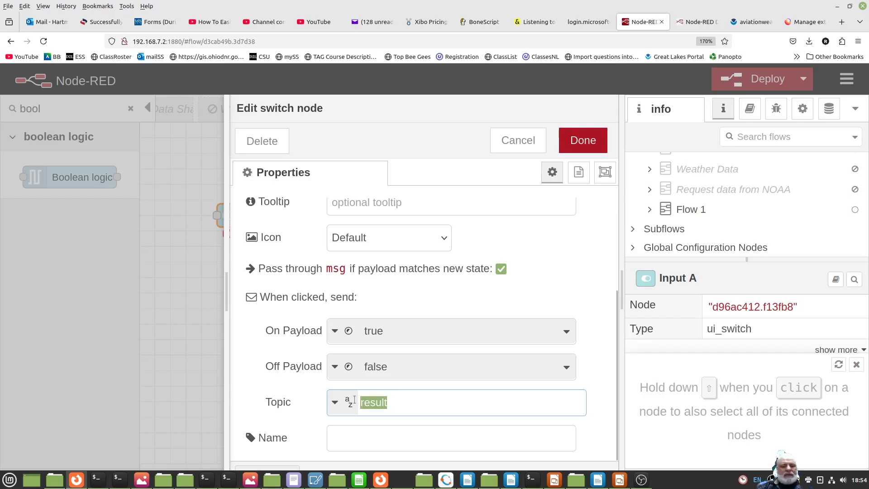
text(input)
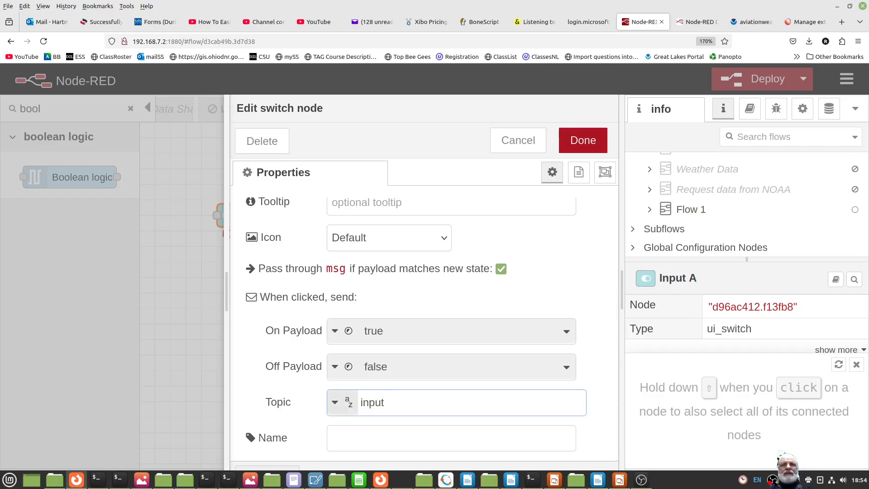
text(A)
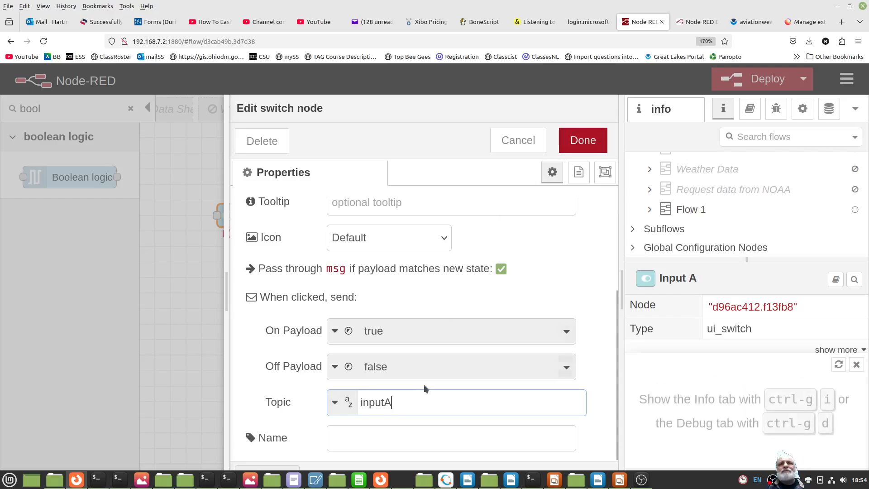
drag(396, 402, 360, 402)
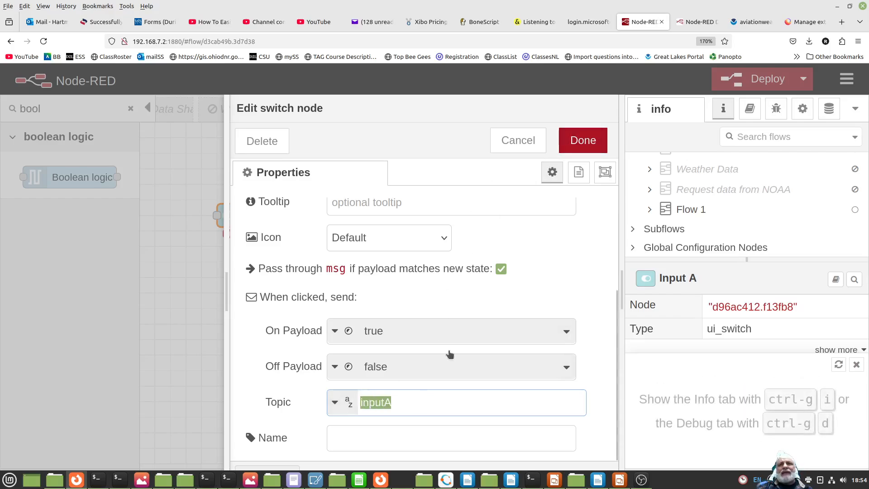
click(595, 137)
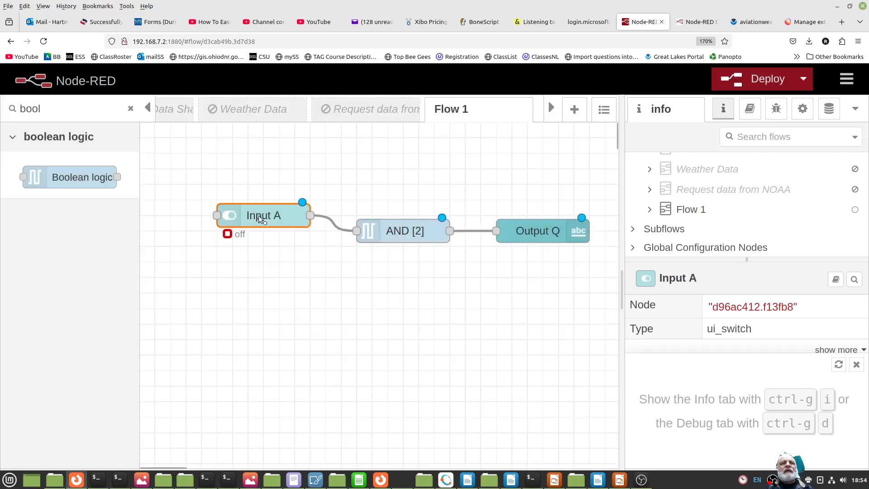
Duplicate the Input A switch node and place the copy directly below the original
key(ctrl+c)
key(ctrl+v)
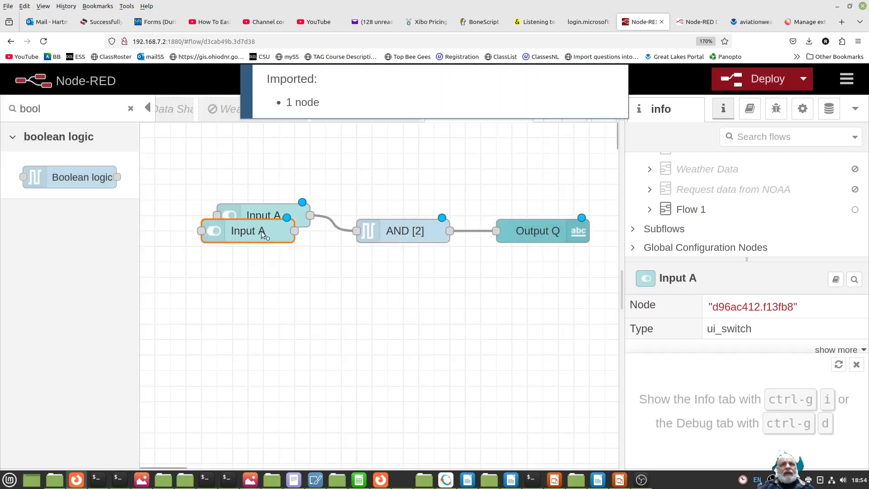
click(267, 267)
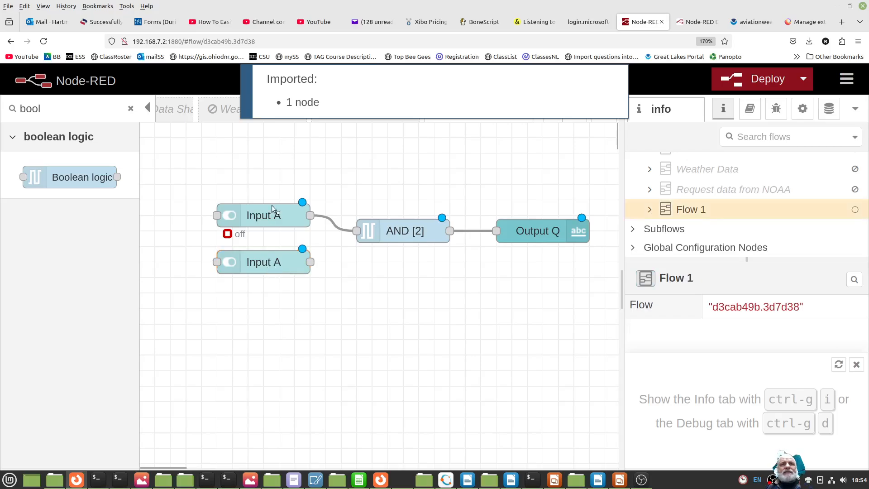
Set the lower duplicated switch's label to Input B and its topic to inputB, and save the node's settings
double_click(274, 264)
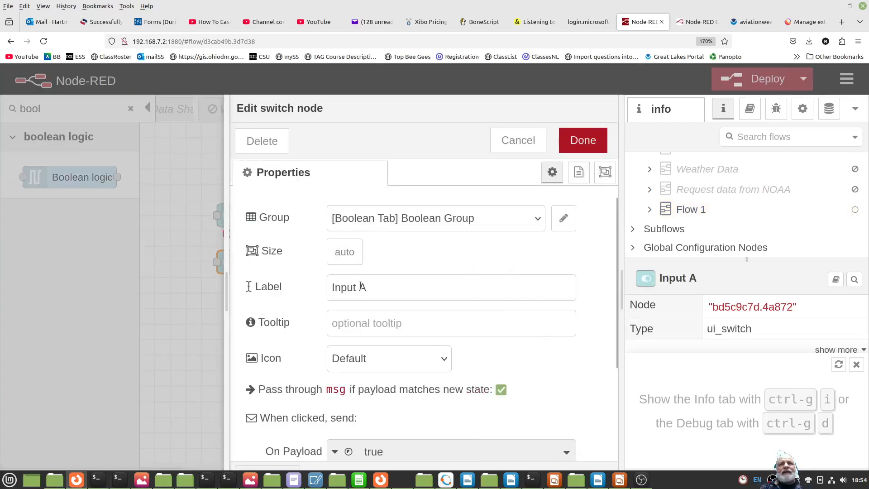
double_click(361, 287)
text(B)
scroll(378, 319, down, 3)
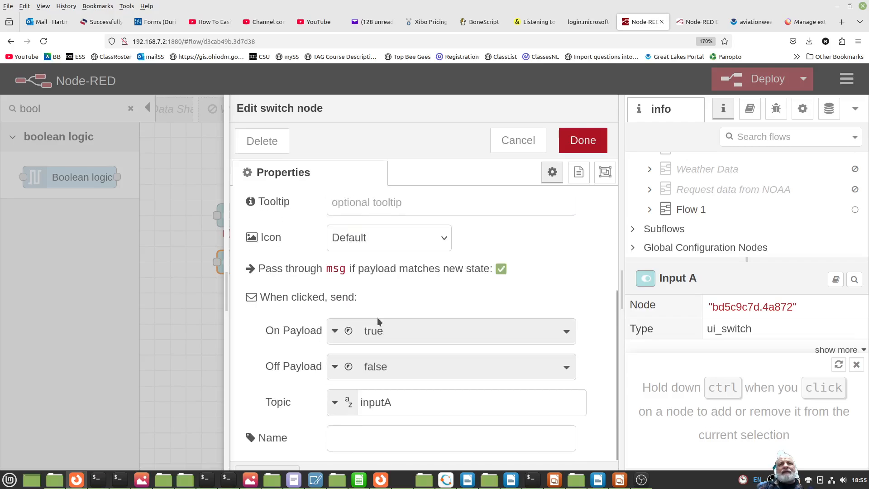
drag(384, 403, 393, 403)
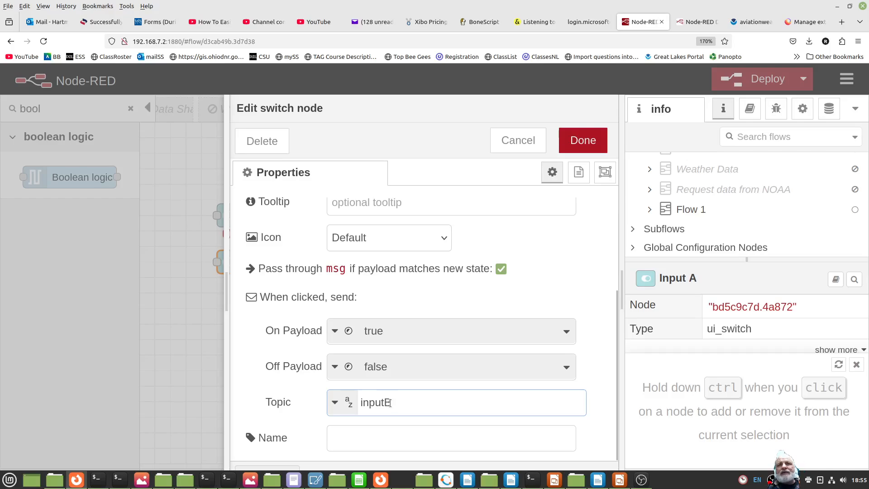
drag(390, 403, 359, 403)
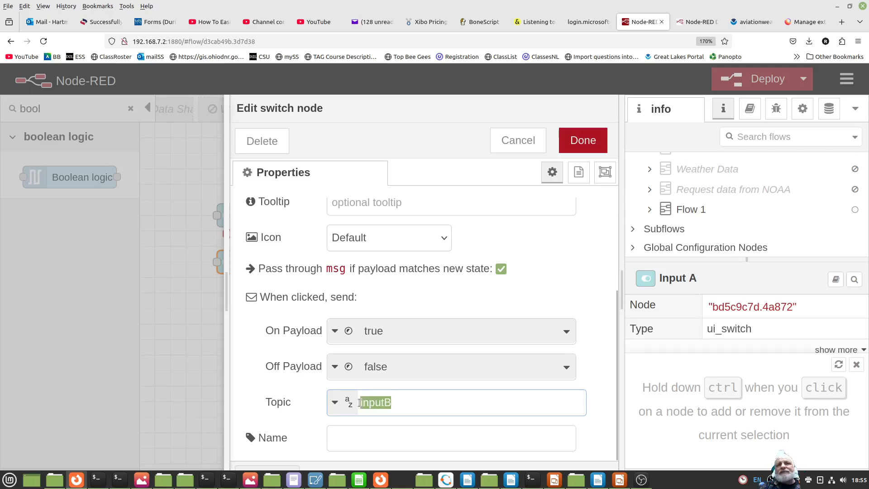
scroll(370, 270, up, 3)
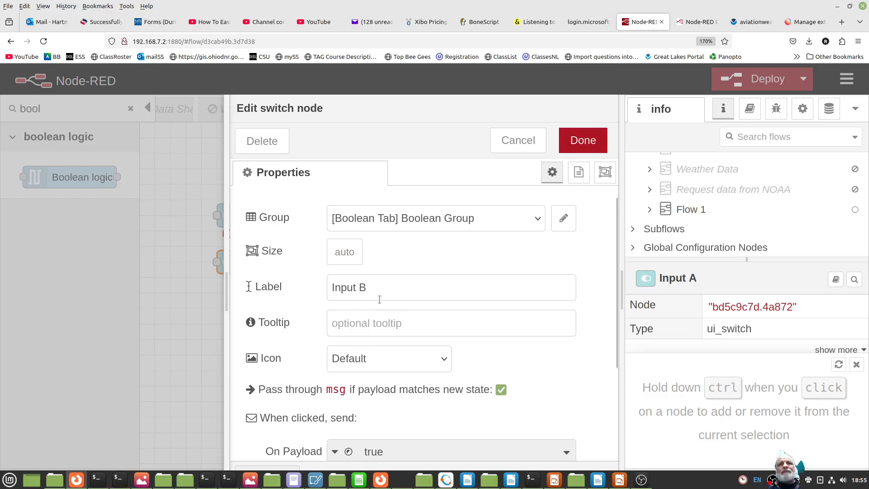
drag(380, 287, 348, 291)
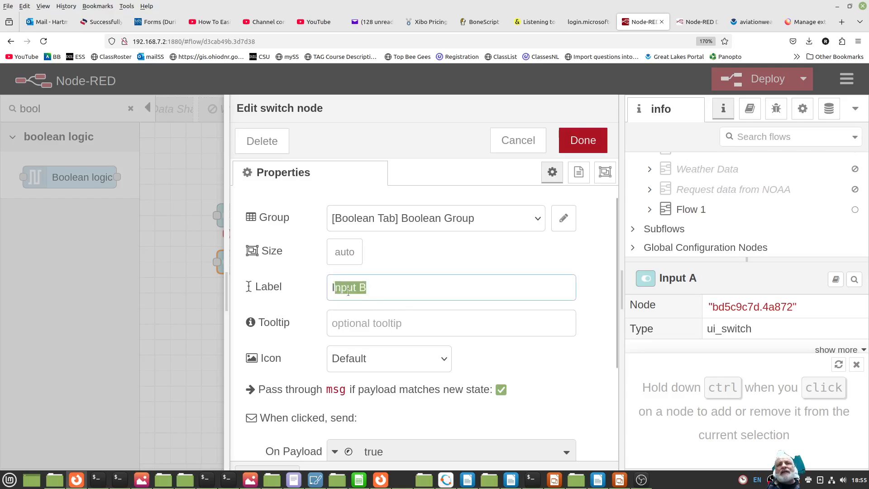
click(418, 292)
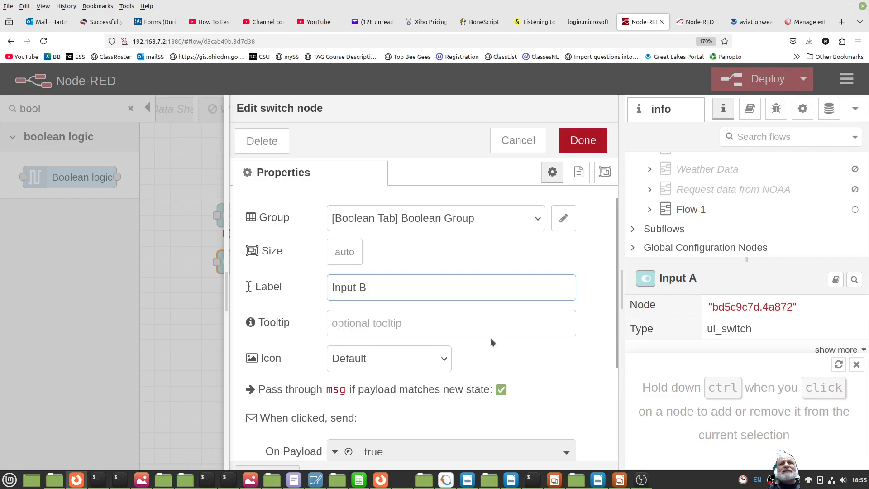
scroll(519, 362, down, 3)
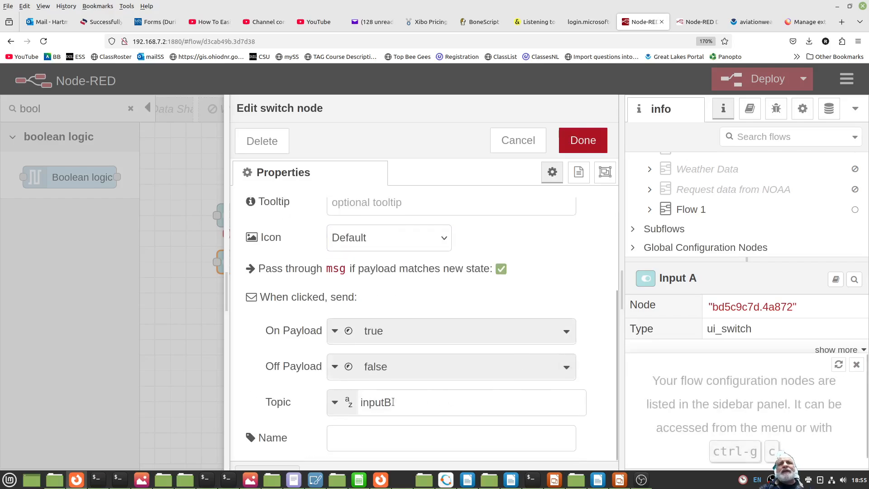
drag(394, 401, 361, 402)
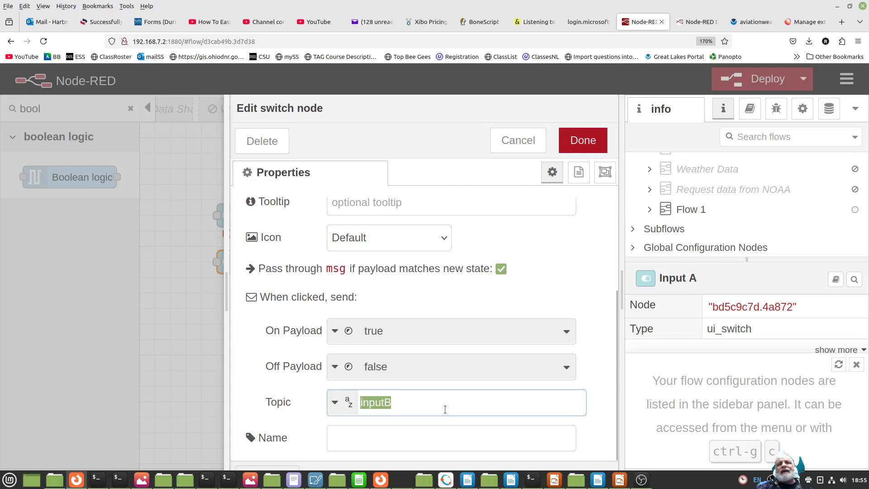
click(587, 141)
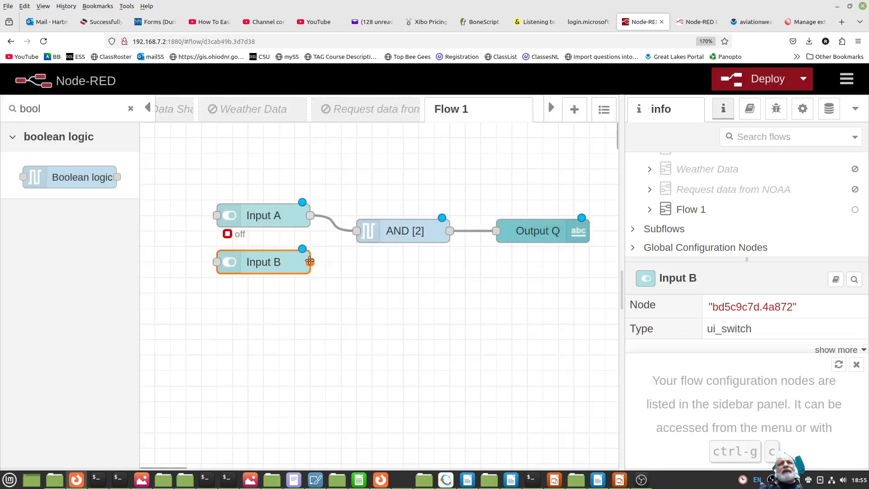
Wire the Input B switch to the AND [2] node's input and deploy the flow, accepting the improperly configured nodes
drag(310, 261, 357, 231)
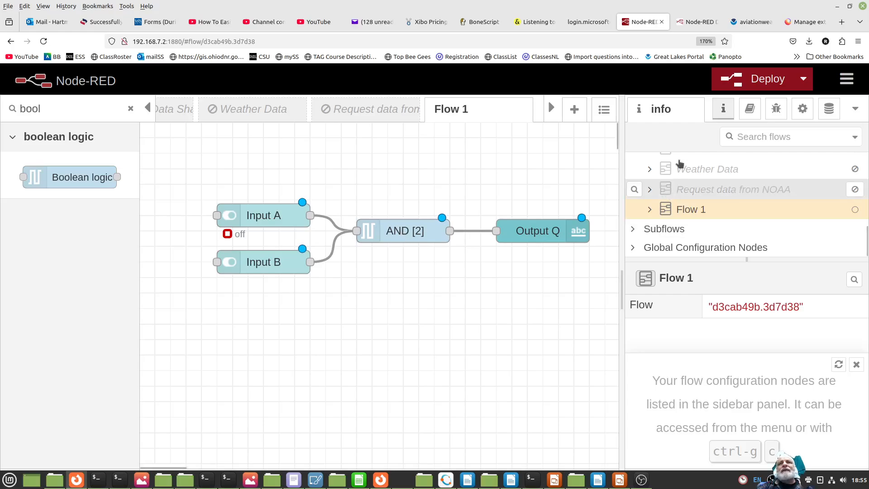
click(762, 90)
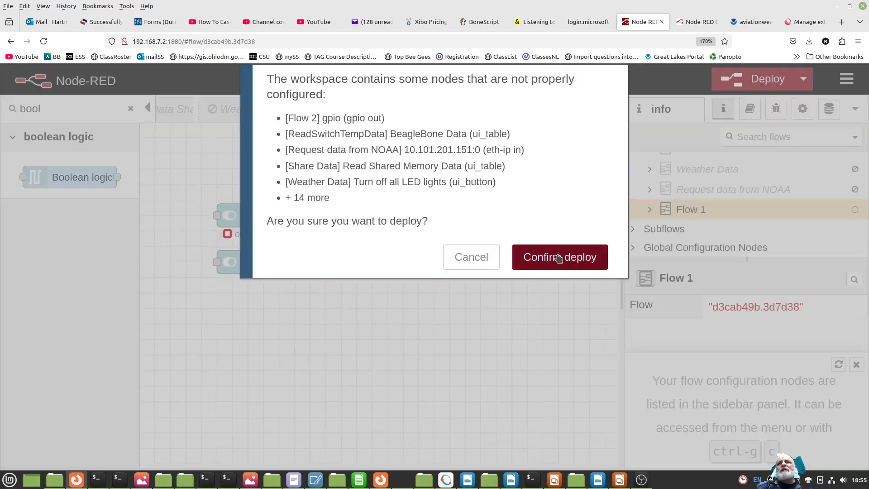
click(549, 264)
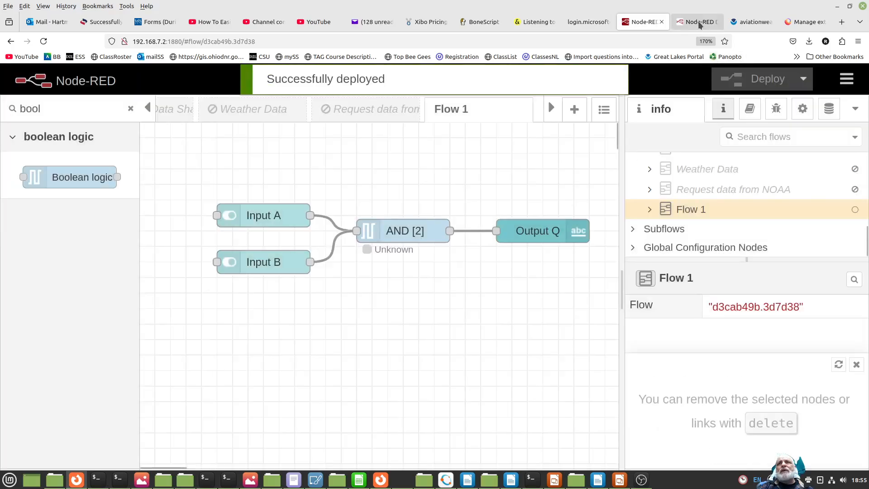
On the Boolean Tab dashboard, turn on Input A and Input B one after the other, checking Output Q each time
click(695, 22)
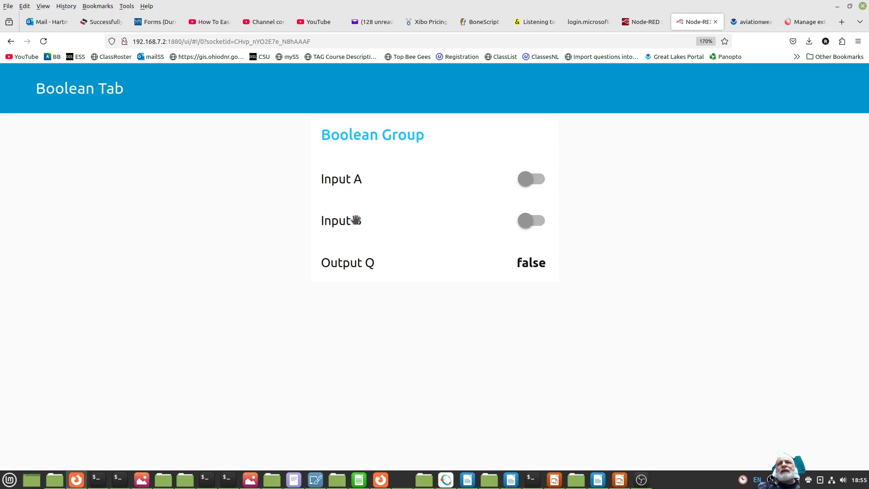
click(651, 20)
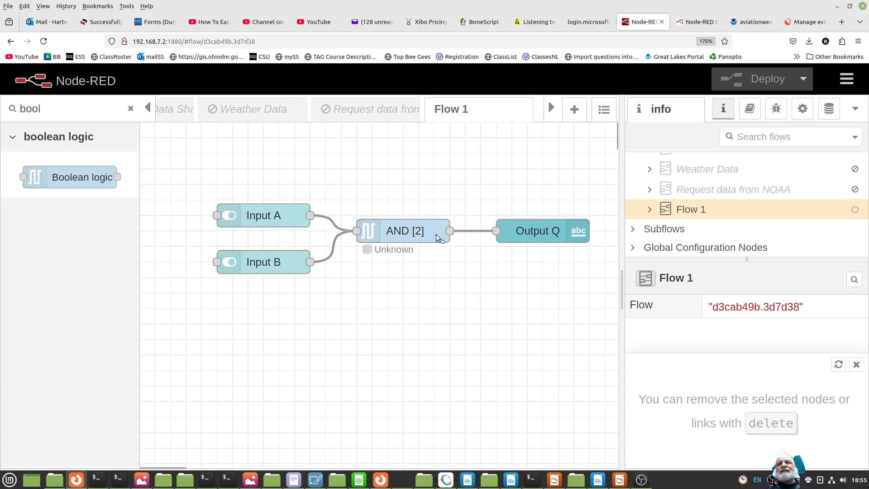
click(692, 21)
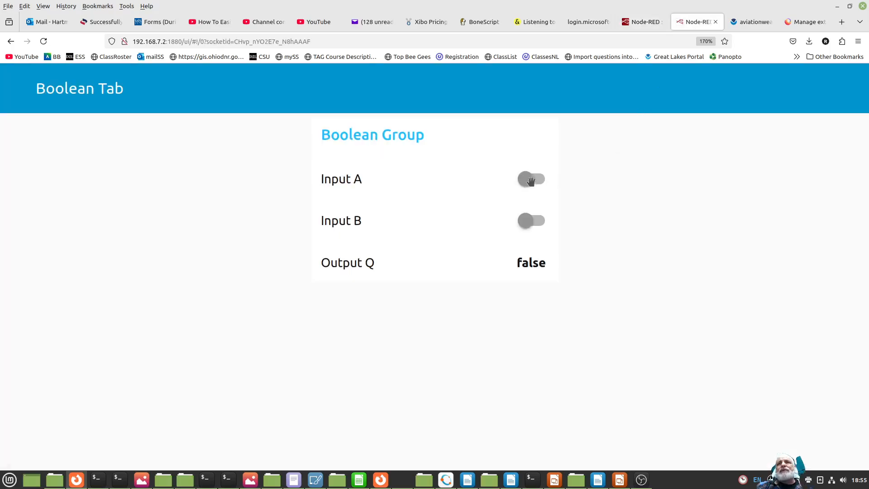
click(528, 183)
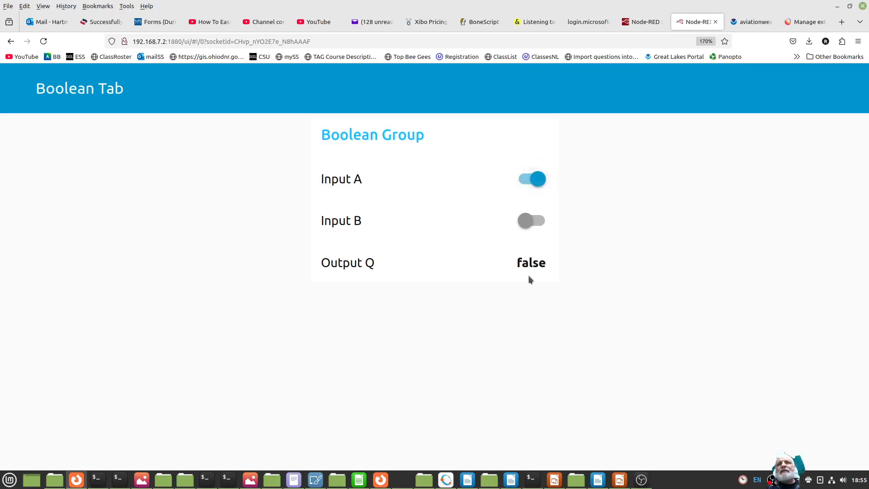
click(527, 221)
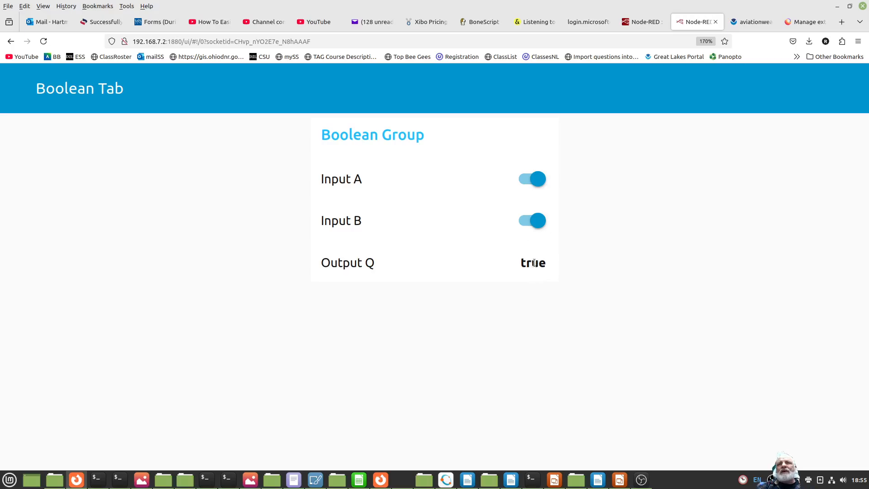
drag(524, 263, 546, 265)
click(494, 287)
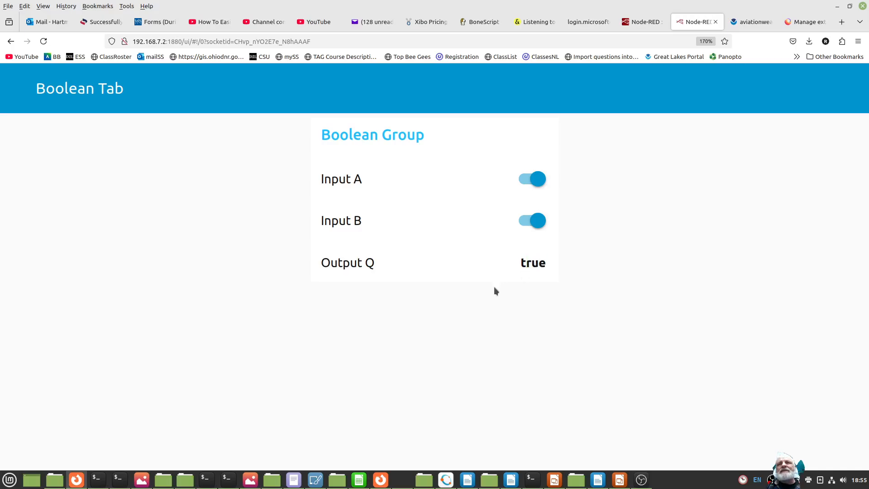
Test the AND logic by cycling Input A and Input B through different on and off combinations, ending with both on
click(534, 179)
click(529, 221)
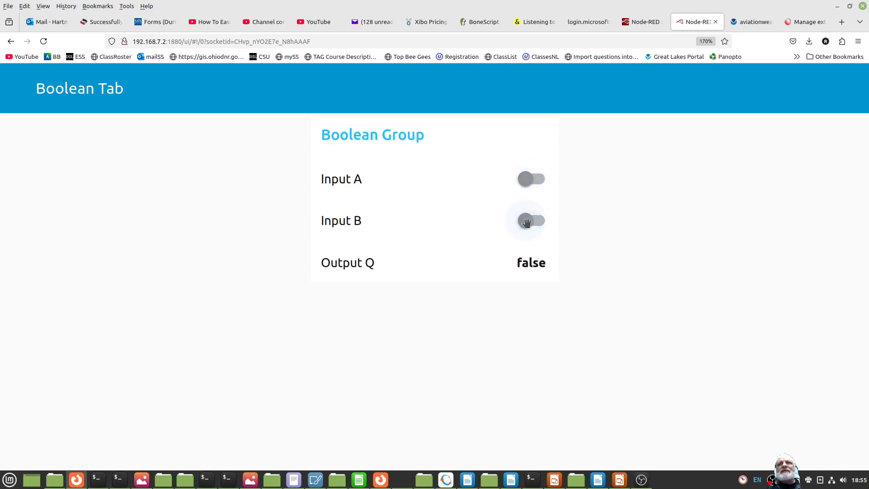
click(531, 180)
click(535, 220)
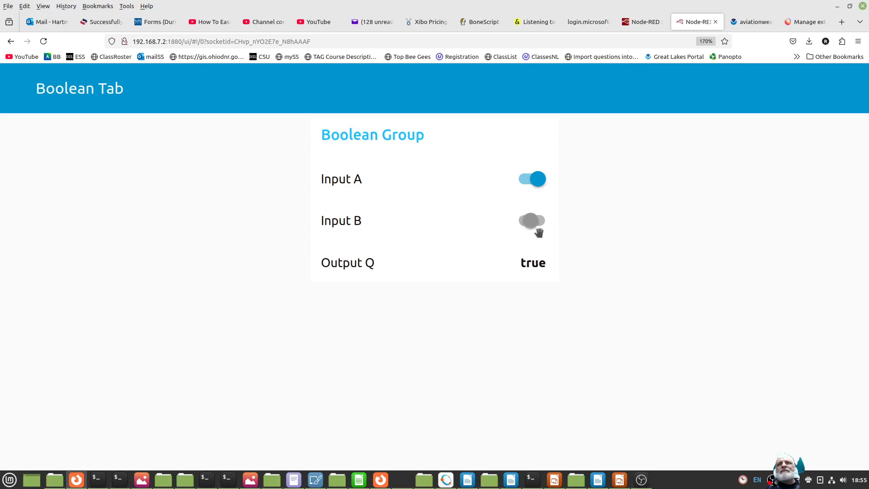
click(538, 180)
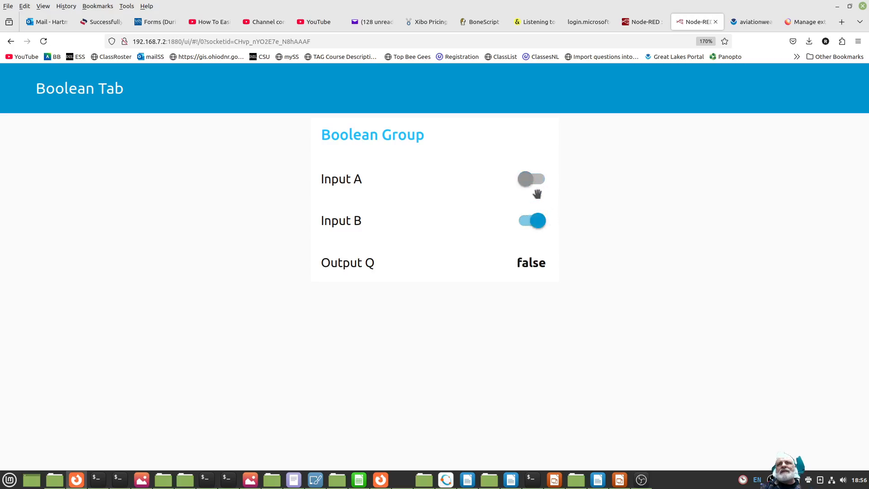
click(535, 183)
click(538, 219)
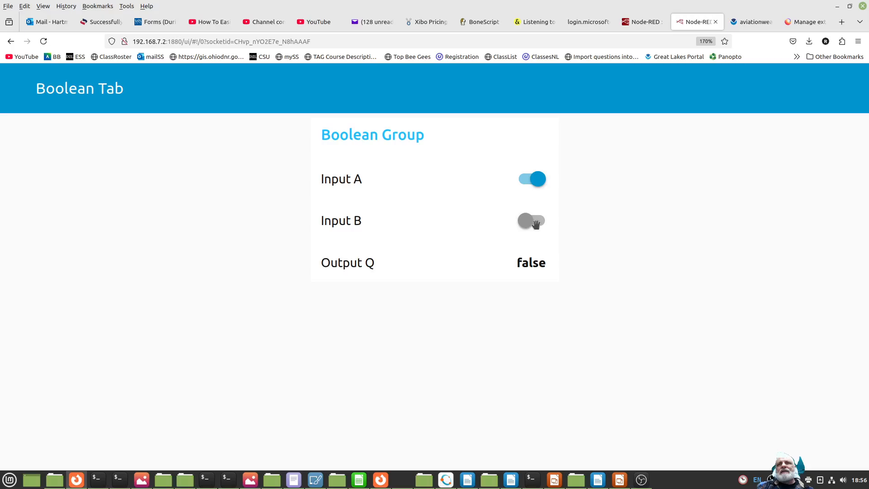
click(535, 222)
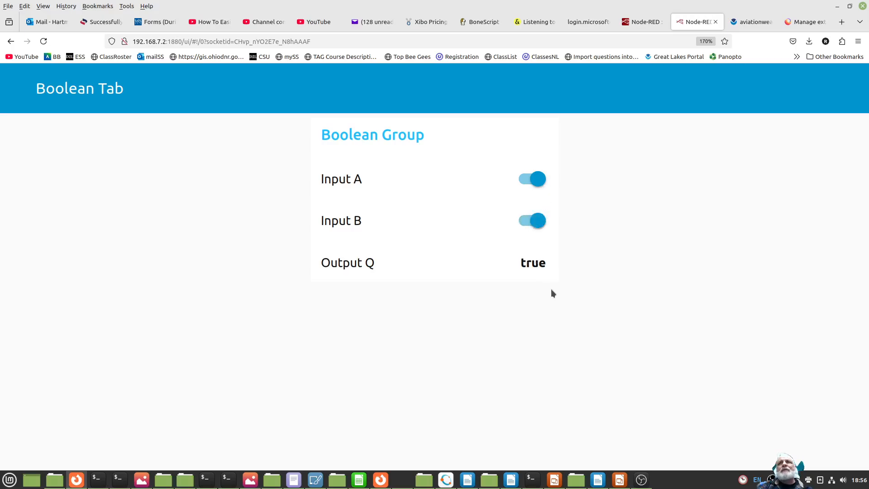
In the flow editor, set the AND node's number of topics to 3 and save its settings
click(651, 23)
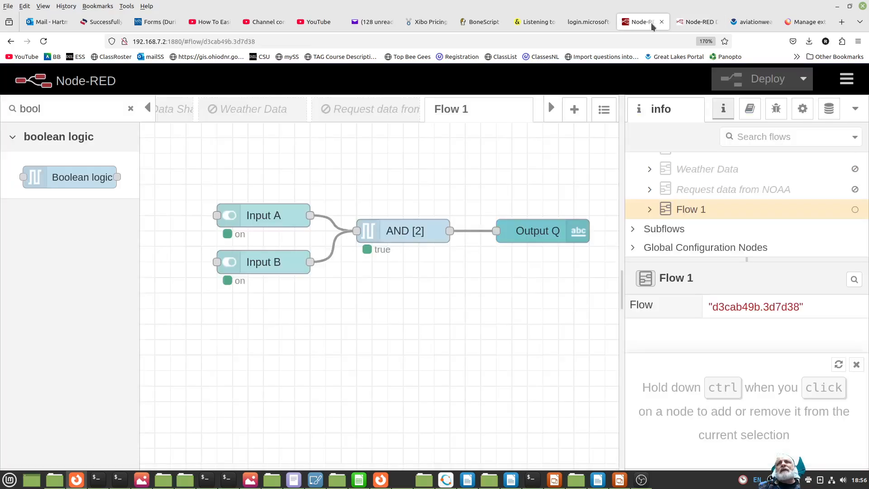
click(404, 232)
double_click(404, 231)
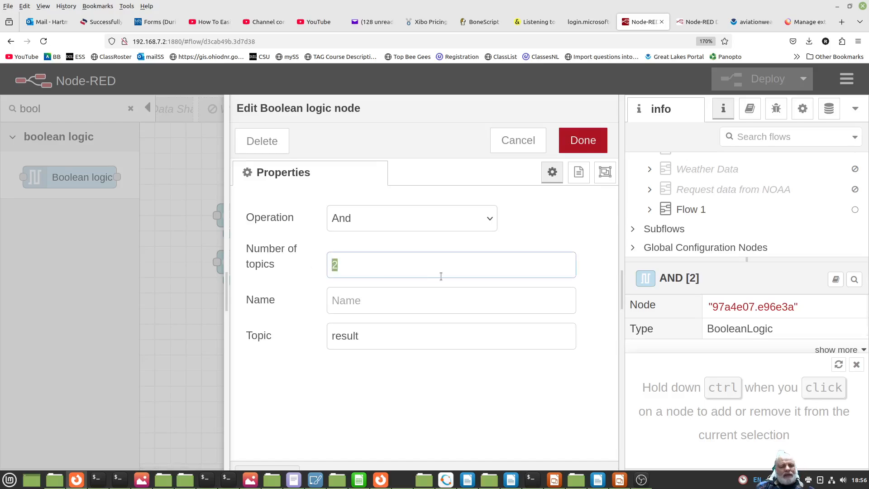
text(3)
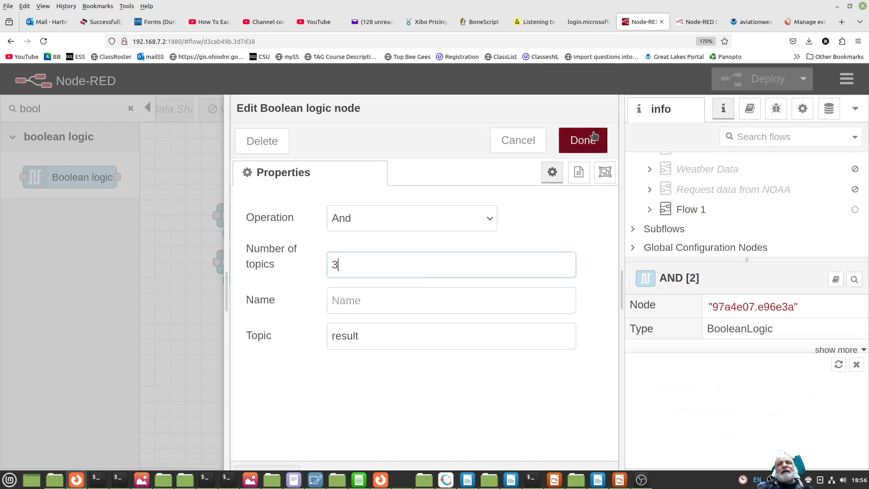
click(583, 140)
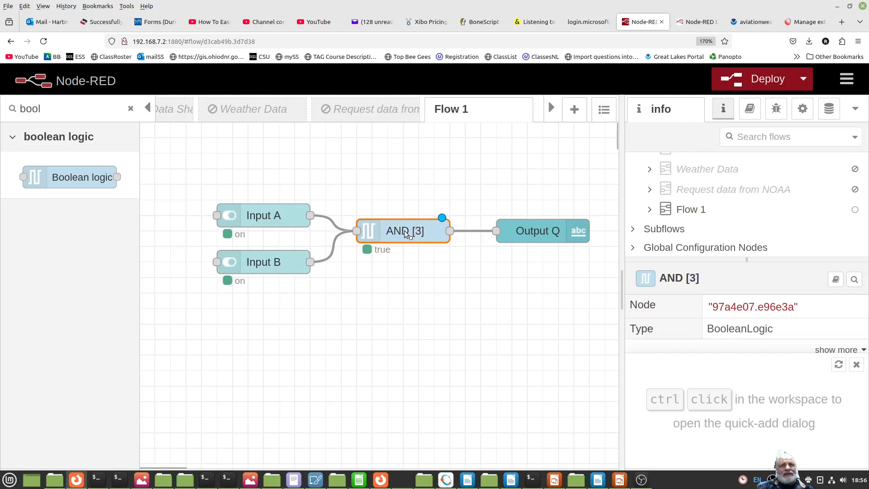
Duplicate the Input B switch node and place the copy directly below the original
click(281, 267)
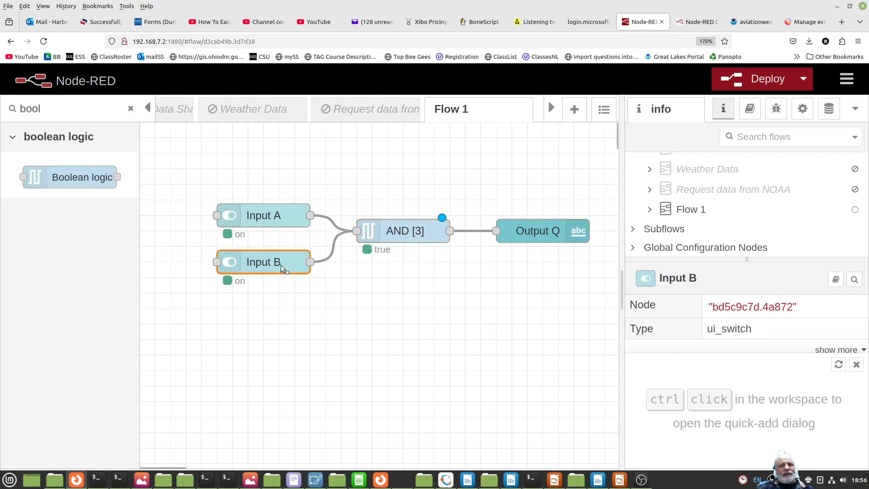
key(ctrl+v)
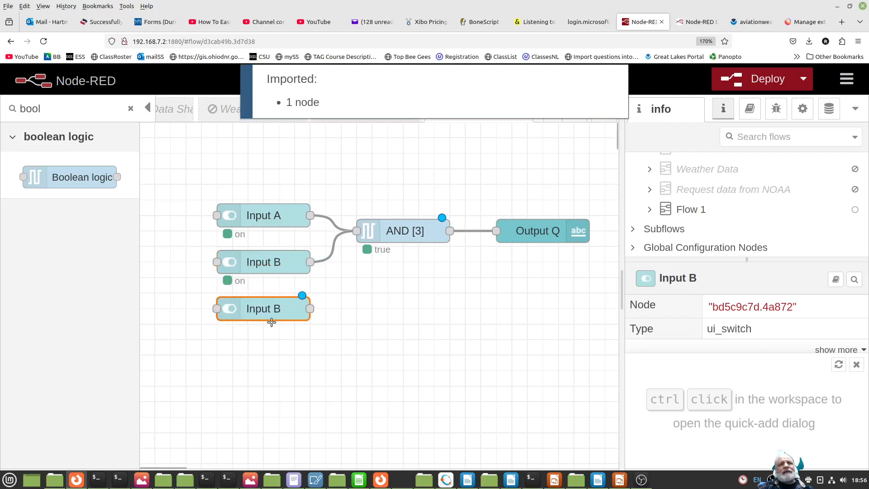
click(276, 322)
Set the duplicated switch node's label to Input C and its topic to inputC, and save the node
double_click(280, 309)
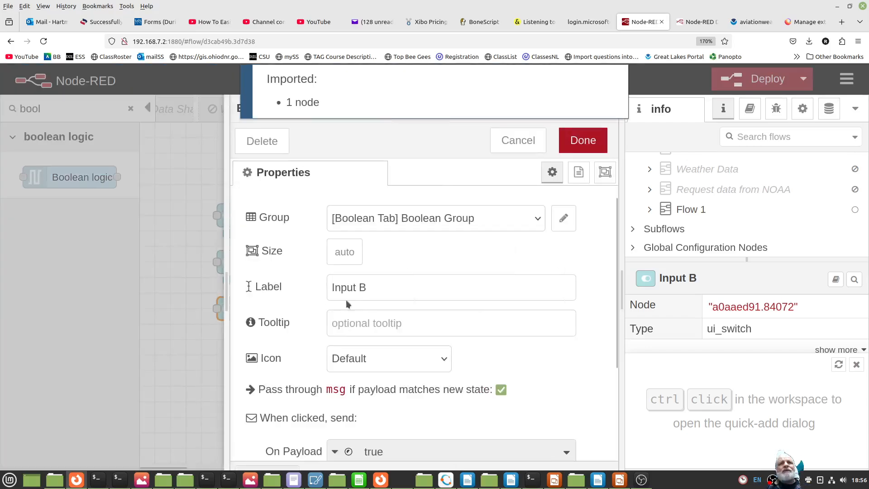
double_click(362, 287)
text(C)
scroll(374, 297, down, 3)
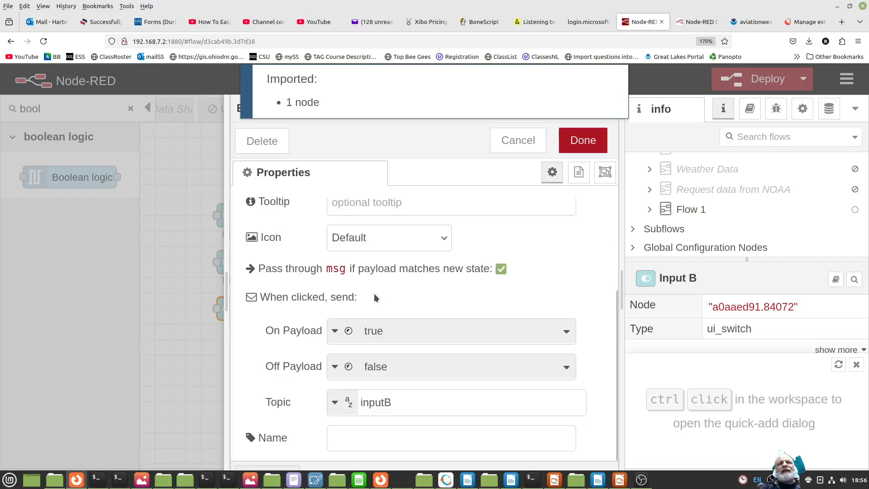
scroll(380, 257, up, 3)
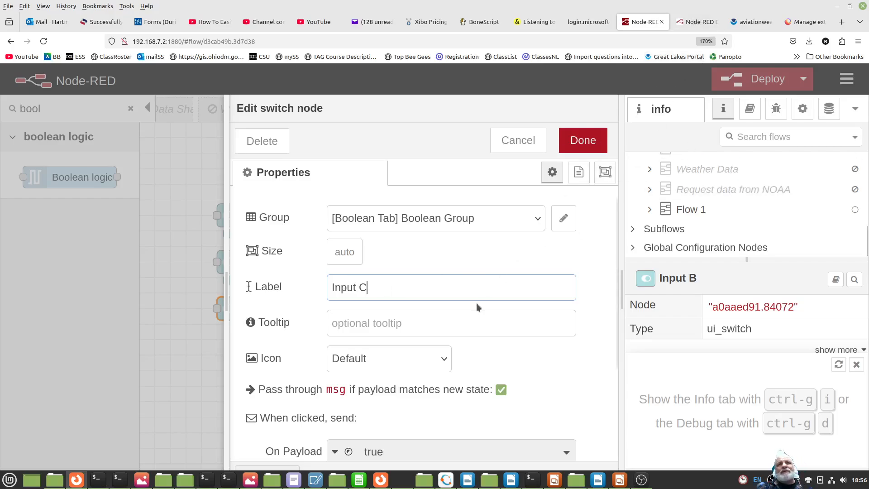
scroll(474, 307, down, 3)
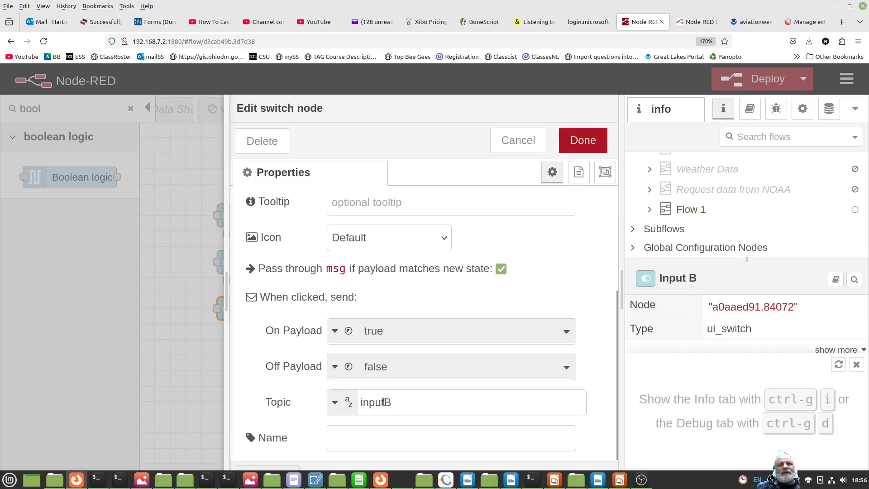
drag(384, 402, 395, 403)
text(tC)
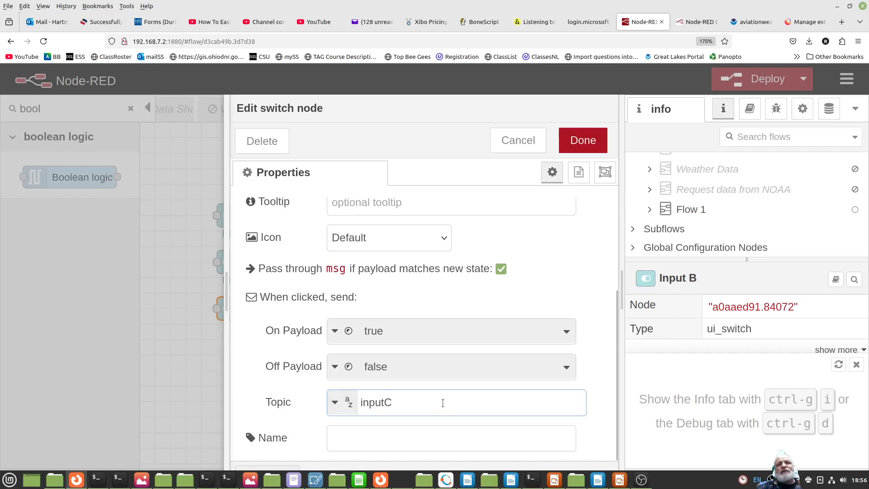
click(596, 141)
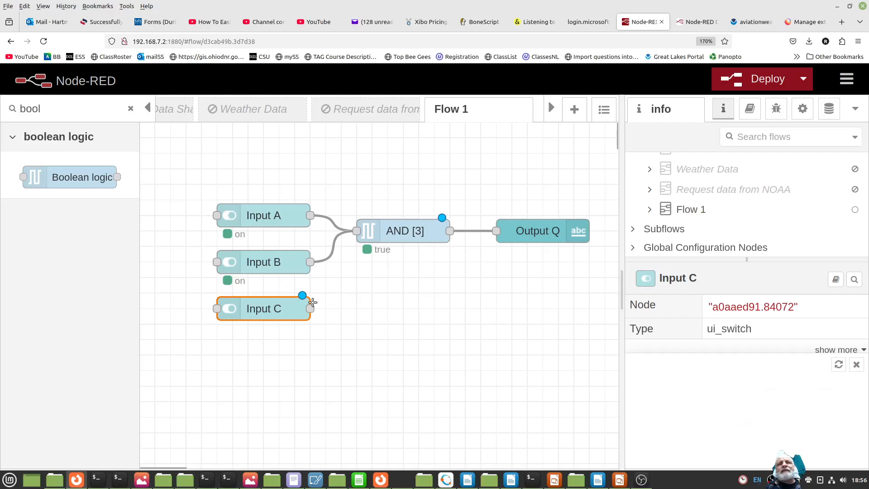
Wire the Input C switch to the AND node's input and deploy the flow, confirming despite the improperly configured nodes
drag(310, 308, 357, 230)
click(751, 81)
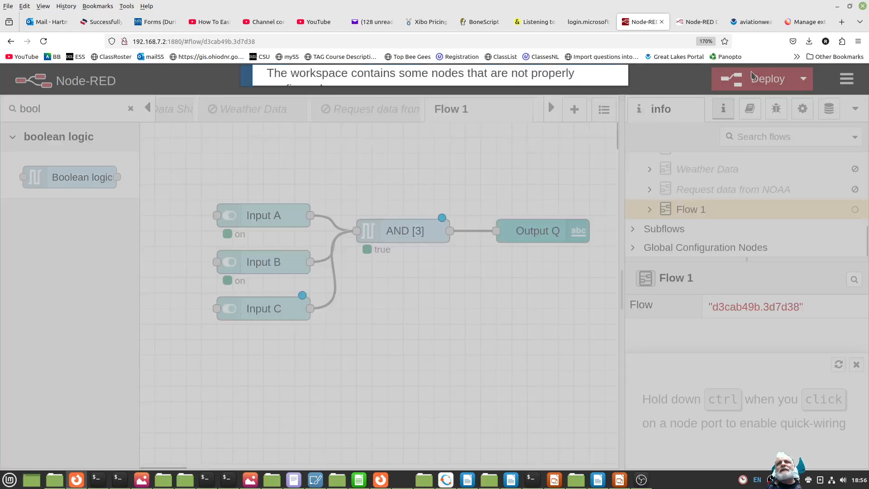
click(563, 257)
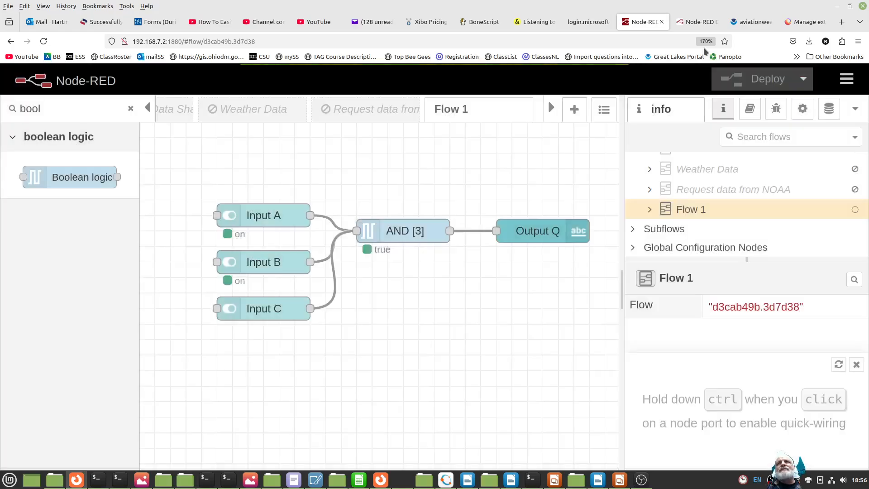
On the Boolean Tab dashboard, turn Input A and Input B off, turn Input C on, and switch B and A back on
click(686, 23)
click(536, 178)
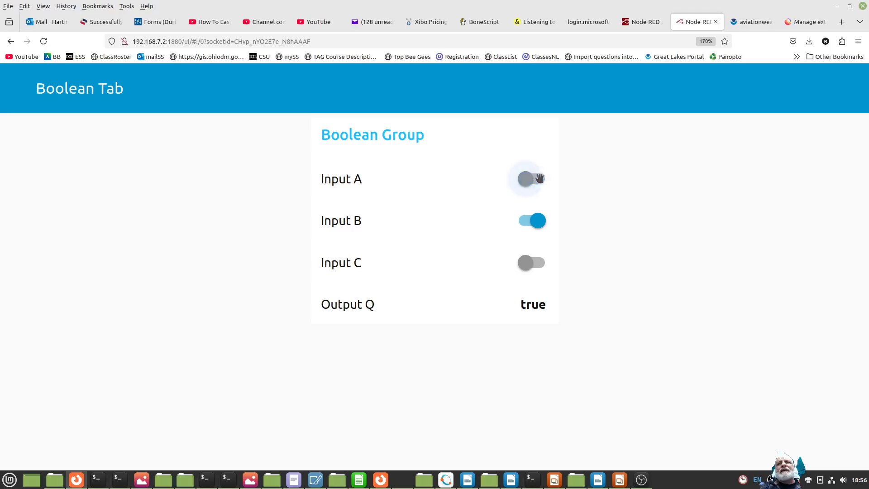
click(535, 220)
click(528, 265)
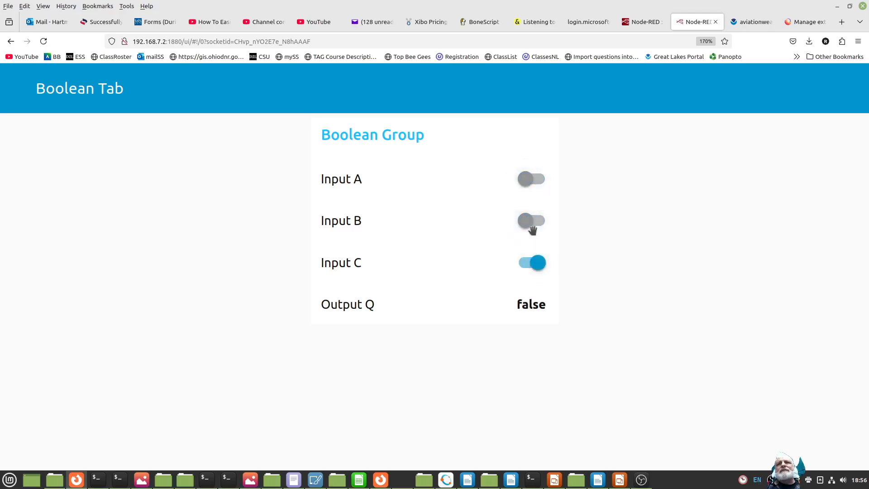
click(532, 222)
click(531, 180)
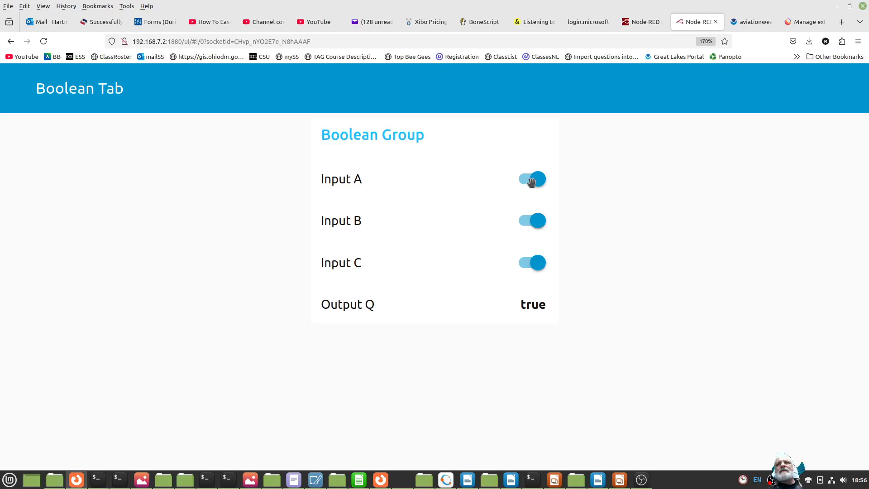
Check Output Q while switching Input C, Input B and Input A off and back on, one at a time
click(538, 263)
click(535, 261)
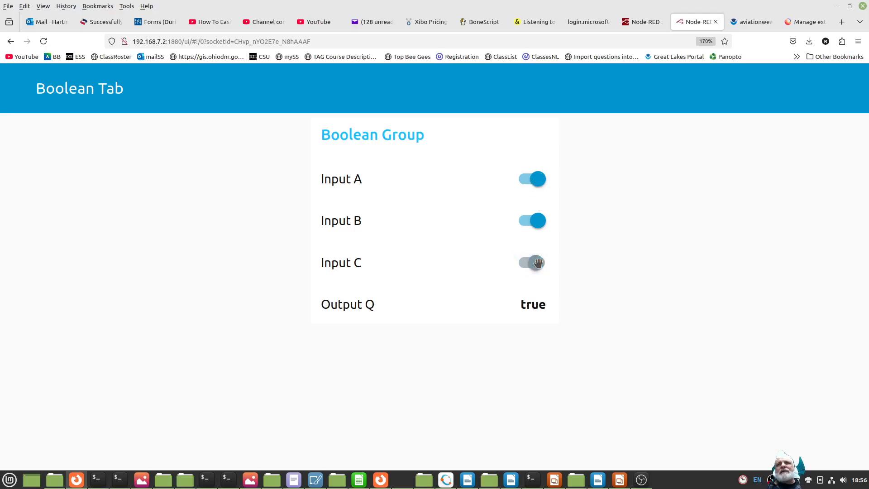
click(536, 224)
click(536, 223)
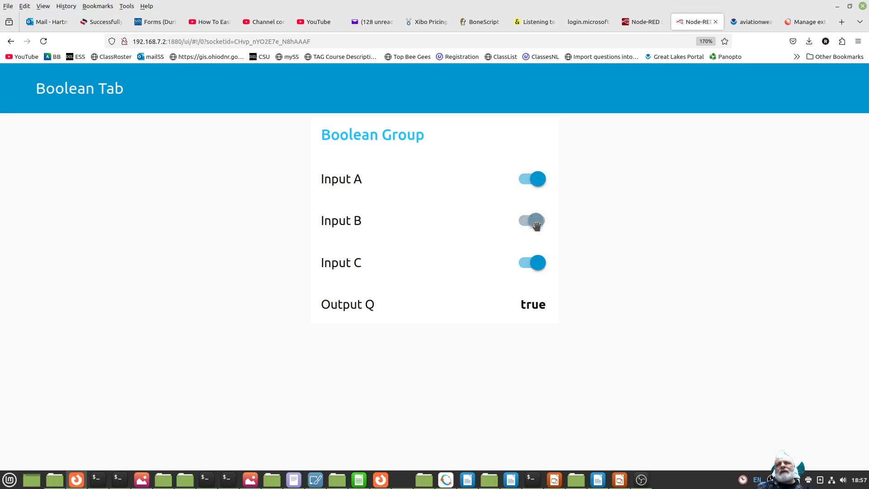
click(536, 180)
click(536, 180)
Turn off all three inputs, Input B, Input A and Input C, to test the all-off case
click(536, 220)
click(536, 180)
click(538, 263)
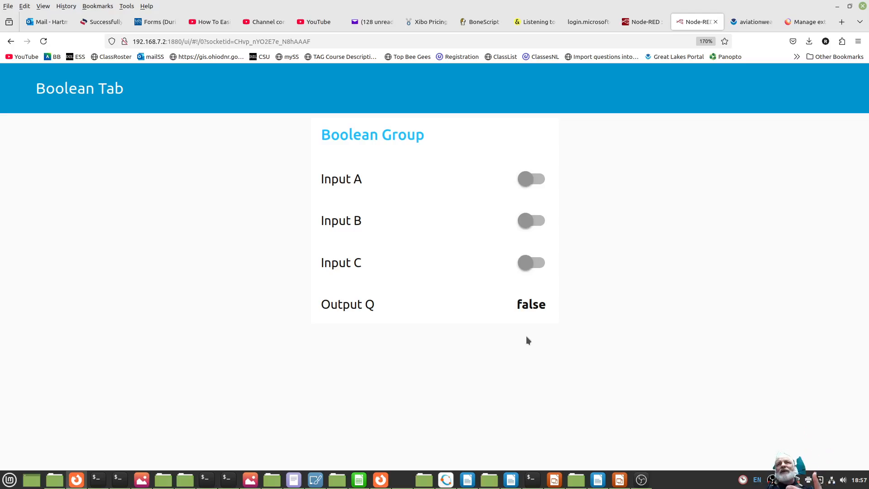
Test the three-input AND logic by cycling Inputs A, B and C through different on and off combinations, ending with all three on
click(531, 264)
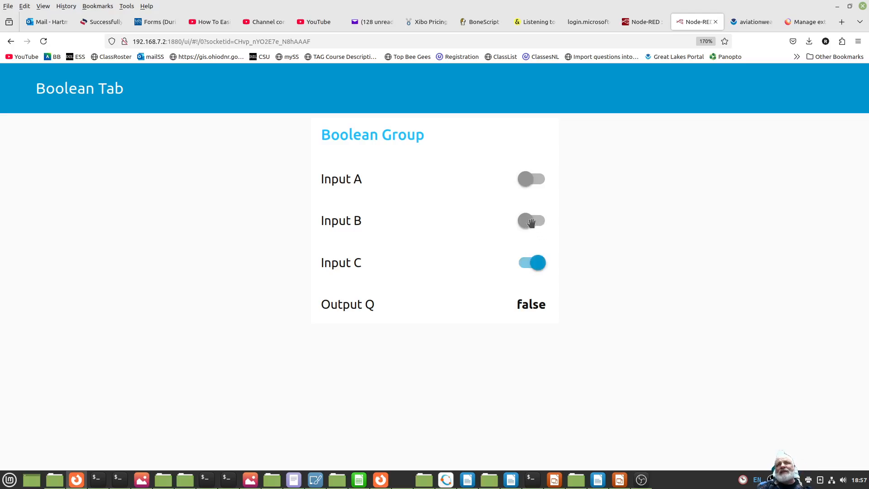
click(531, 222)
click(532, 179)
click(534, 220)
click(532, 180)
click(532, 180)
click(535, 264)
click(530, 220)
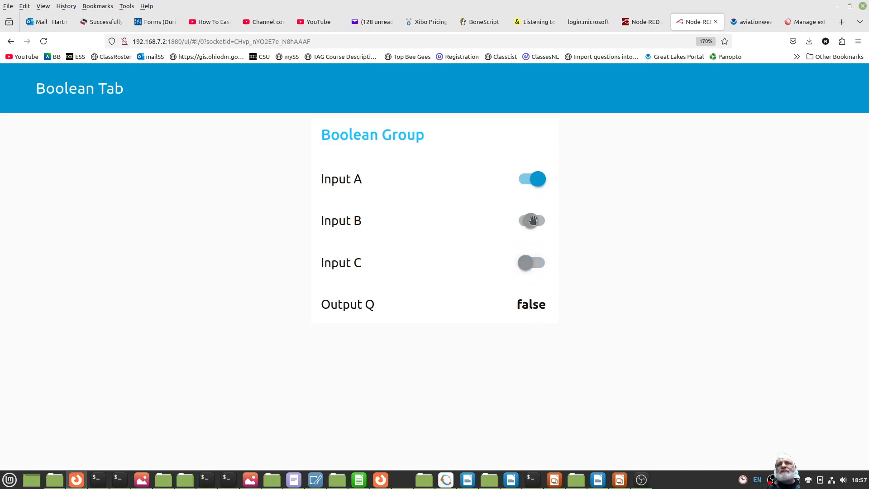
click(537, 183)
click(529, 183)
click(528, 263)
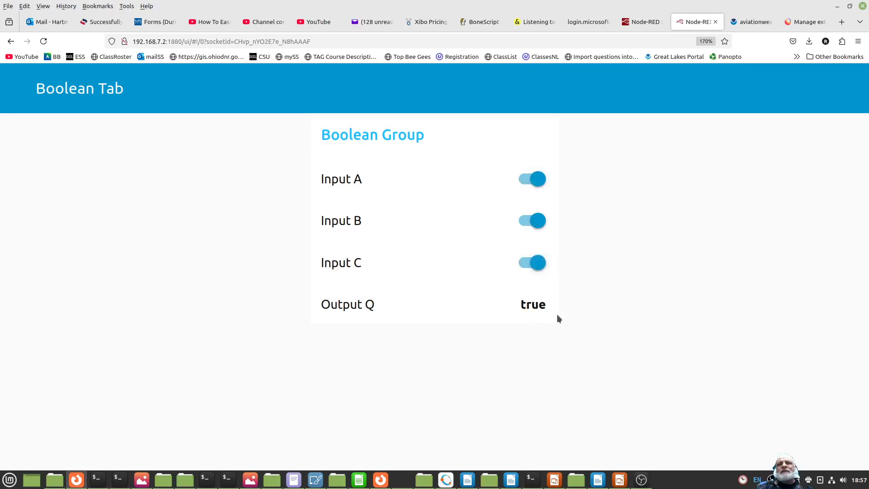